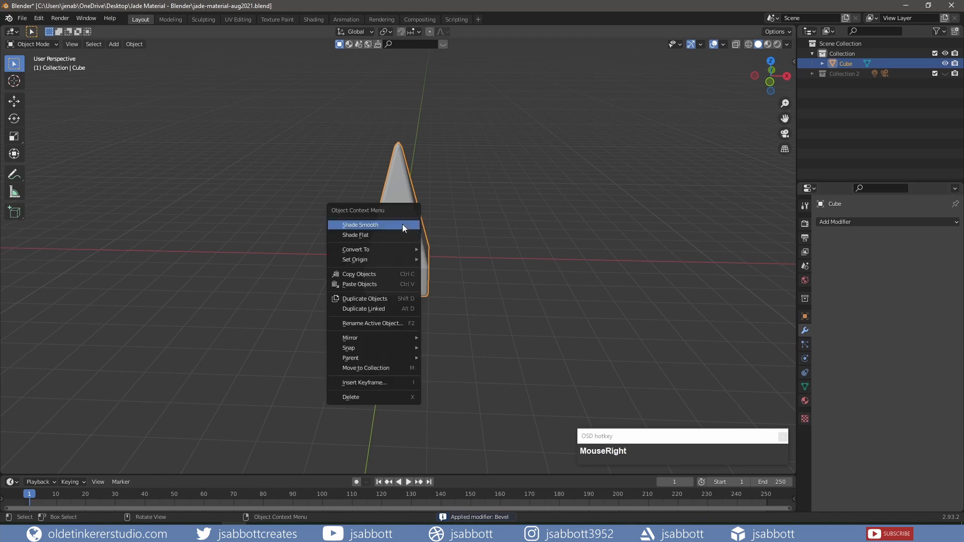
Step: Shade the pointed cube mesh smooth and enable Auto Smooth for its normals
click(402, 224)
click(804, 386)
click(819, 394)
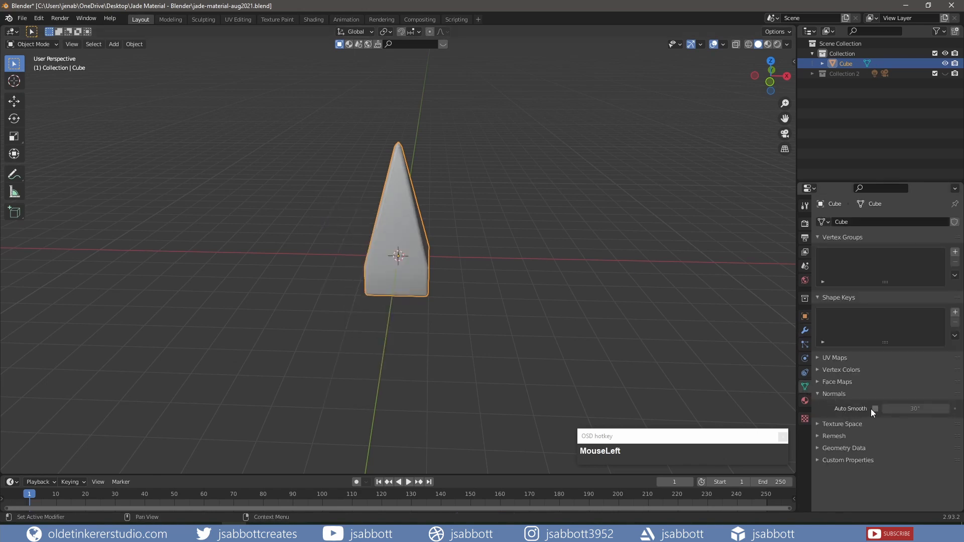
click(874, 409)
Step: View the model from the front and split the 3D viewport into two side-by-side areas
middle_drag(540, 311, 494, 291)
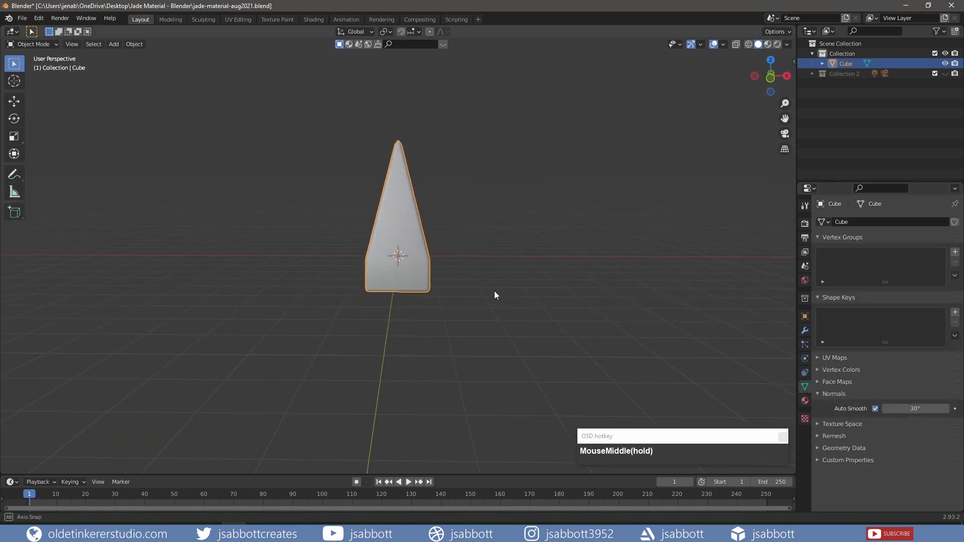
key(KP_1)
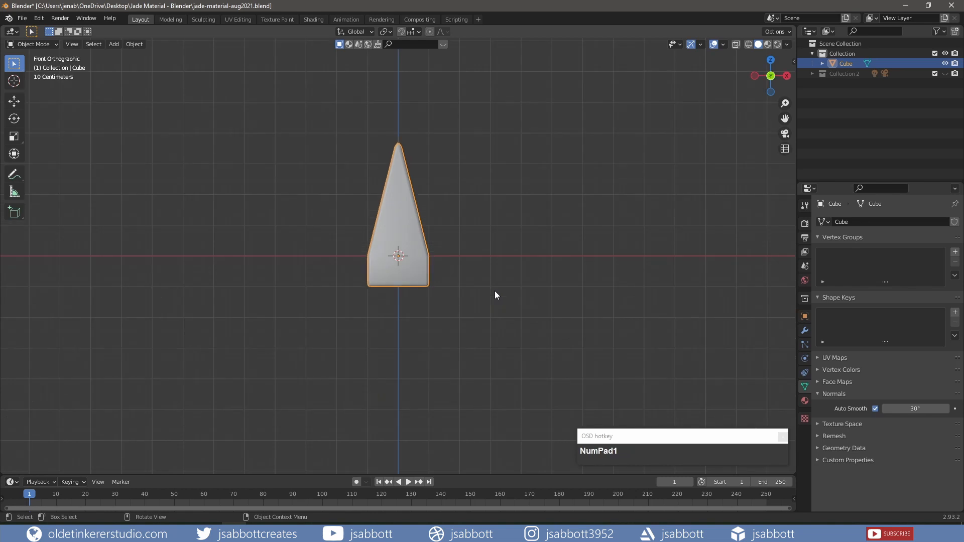
shift+middle_drag(439, 243, 676, 280)
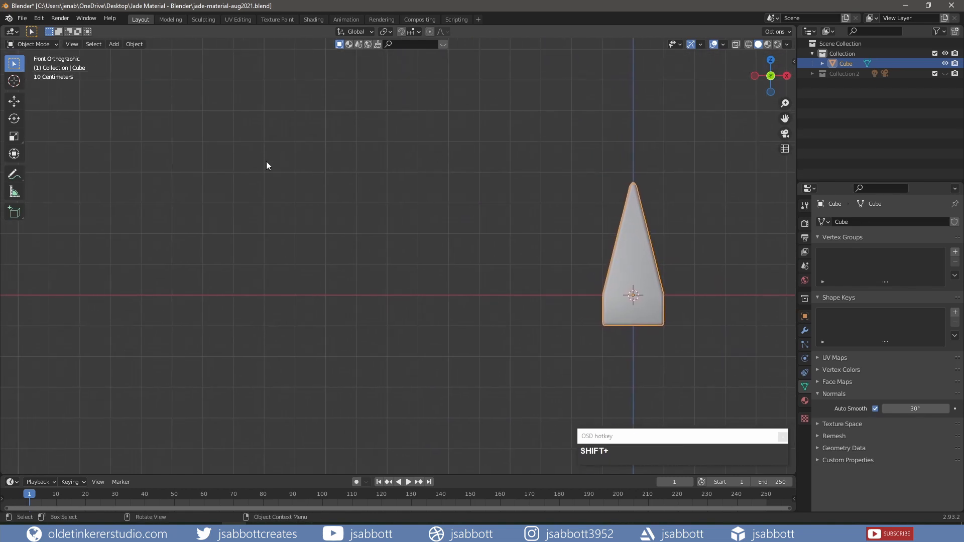
drag(5, 28, 478, 67)
shift+middle_drag(720, 216, 633, 216)
Step: Turn one of the two areas into a Shader Editor with its sidebar hidden and make it wider than the 3D viewport
click(17, 31)
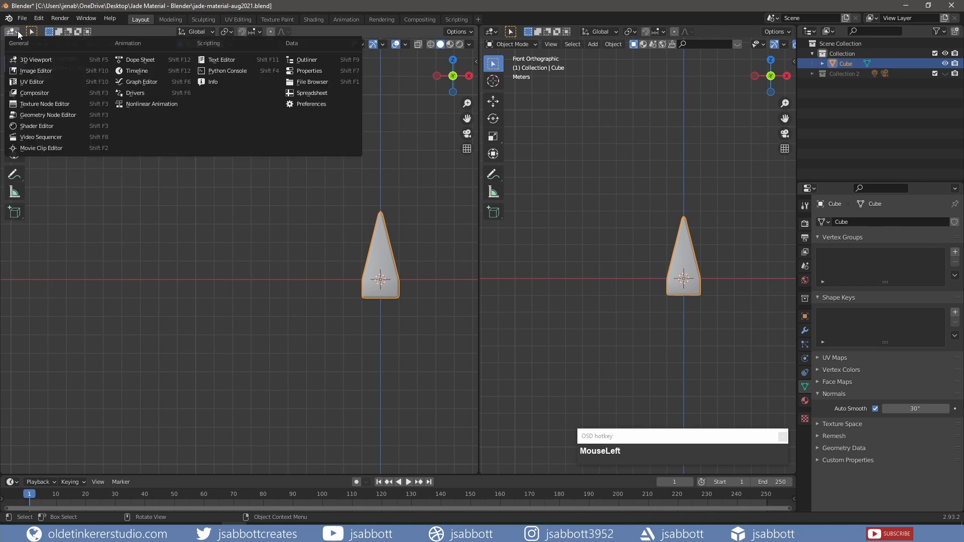
click(38, 126)
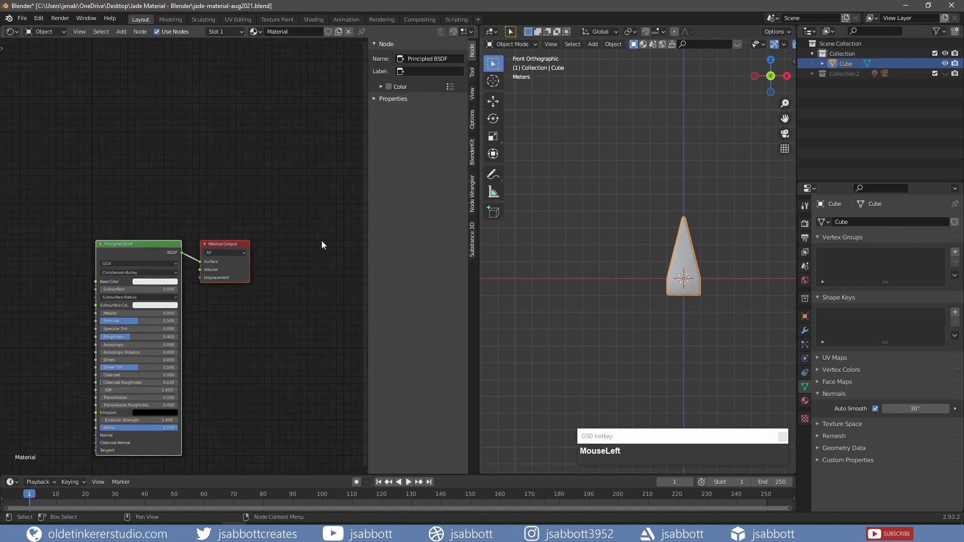
key(n)
shift+middle_drag(212, 209, 367, 136)
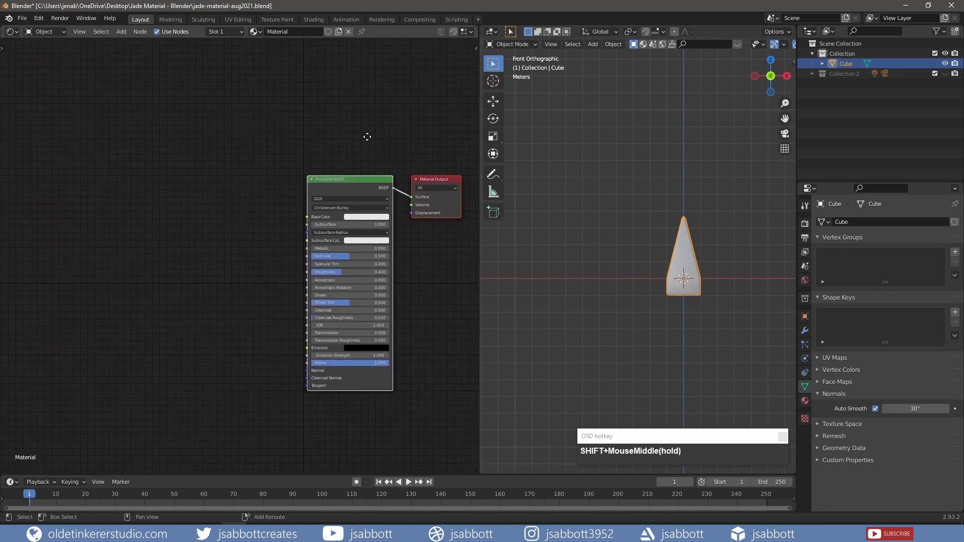
drag(479, 266, 595, 269)
Step: Add a Noise Texture node and connect its Color output to the Principled BSDF's Base Color
key(shift+a)
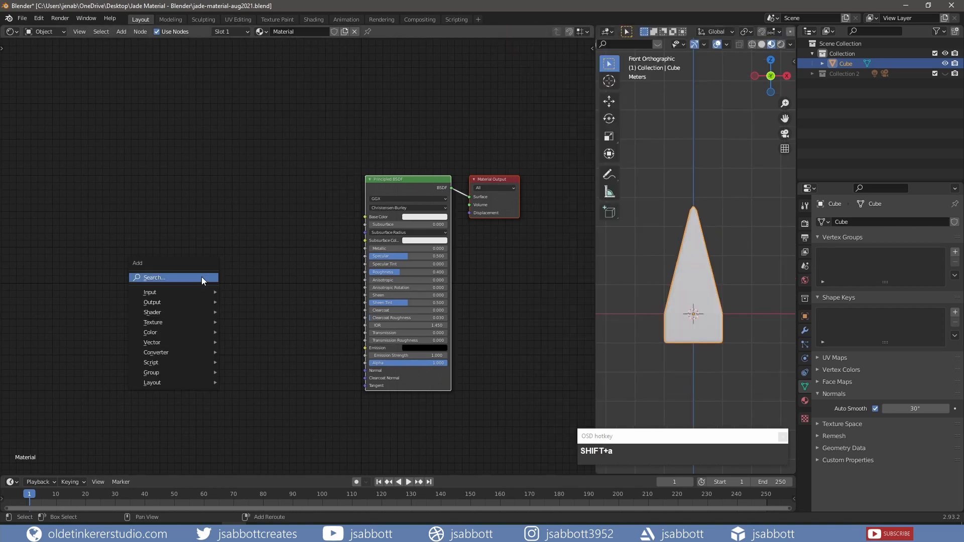
mouse_move(193, 321)
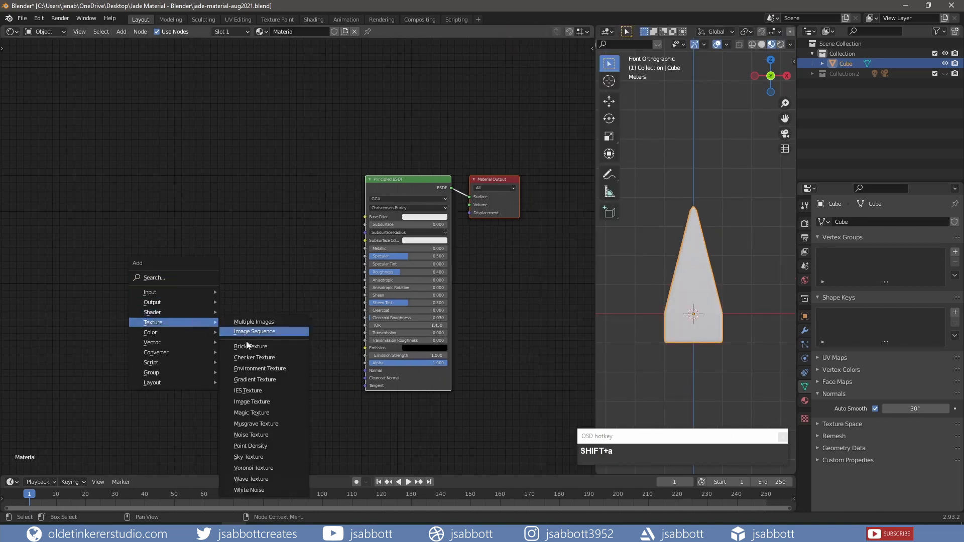
click(258, 435)
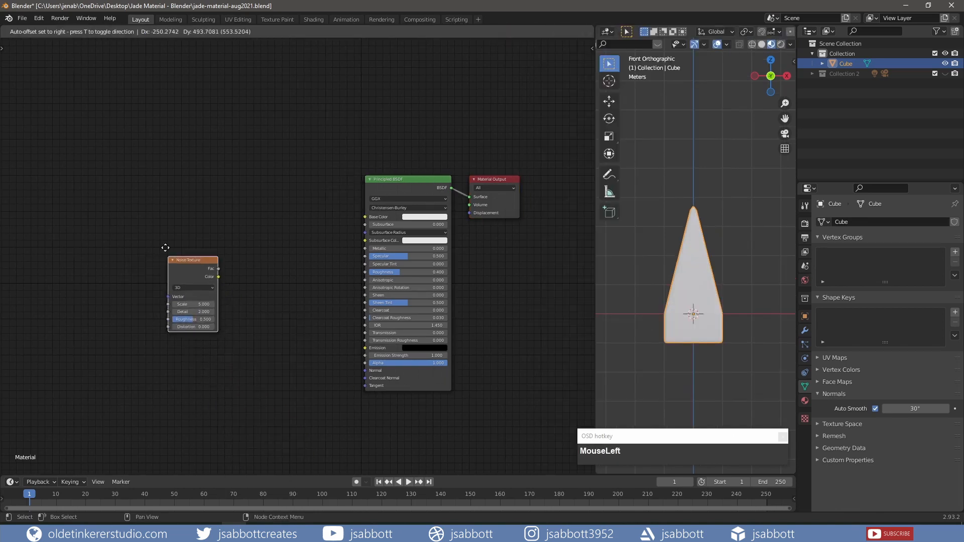
click(157, 203)
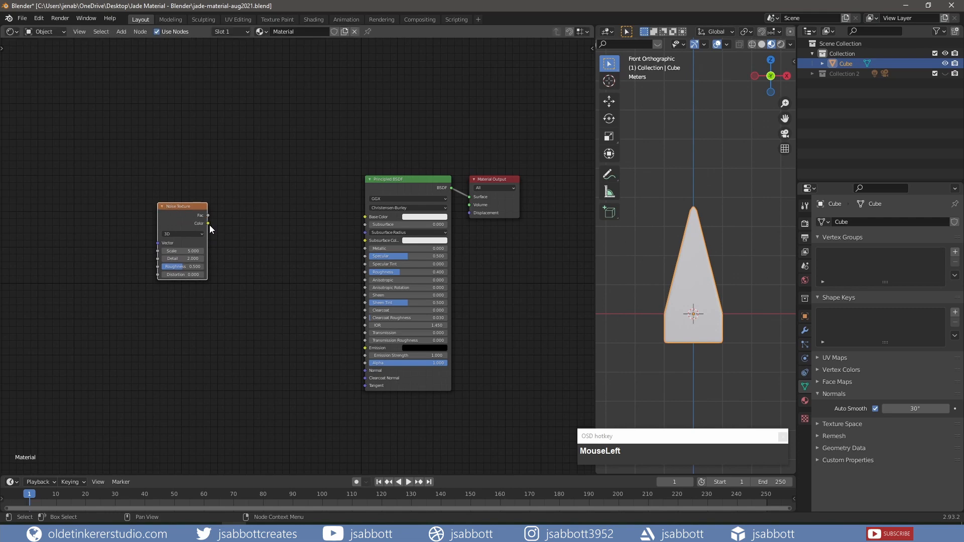
drag(209, 224, 363, 217)
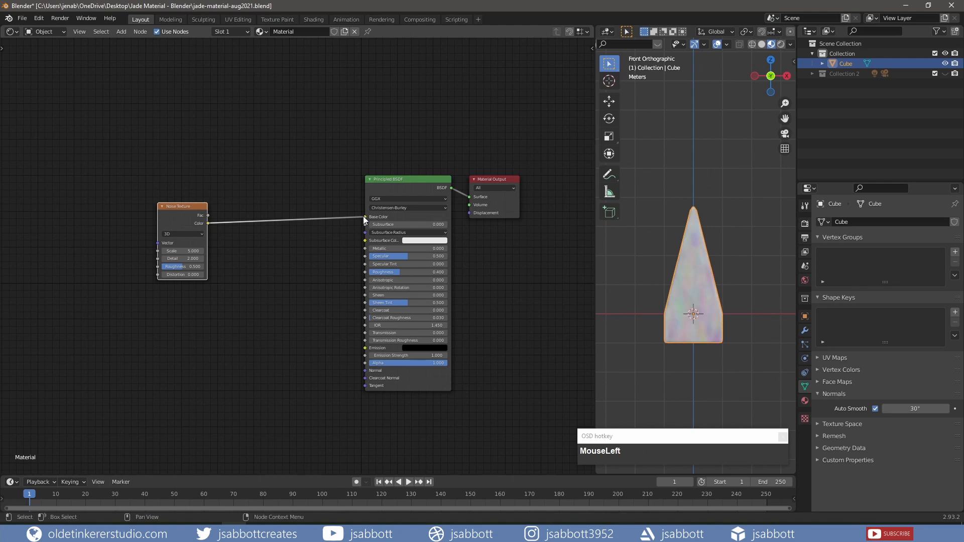
Step: Insert a ColorRamp node into the link between the Noise Texture and the Principled BSDF
key(shift+a)
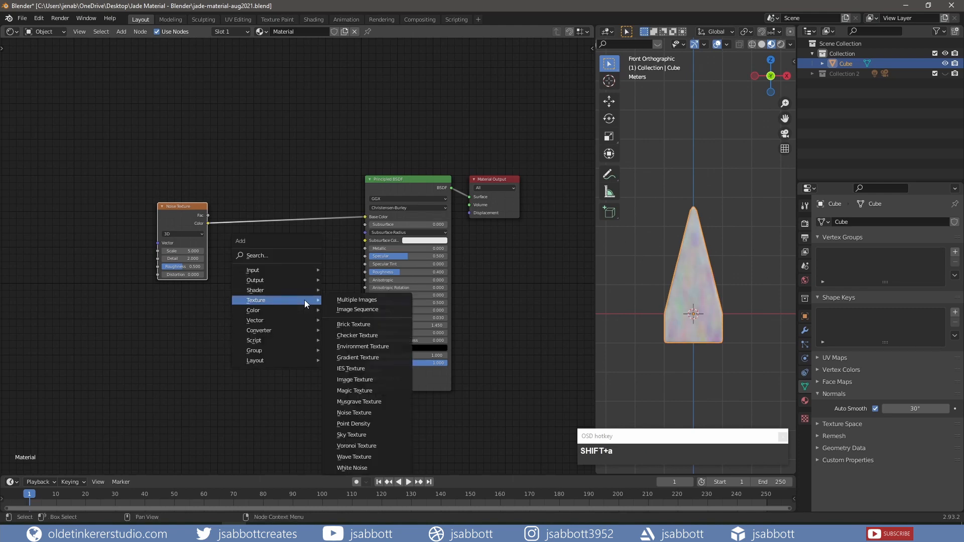
mouse_move(317, 333)
click(347, 352)
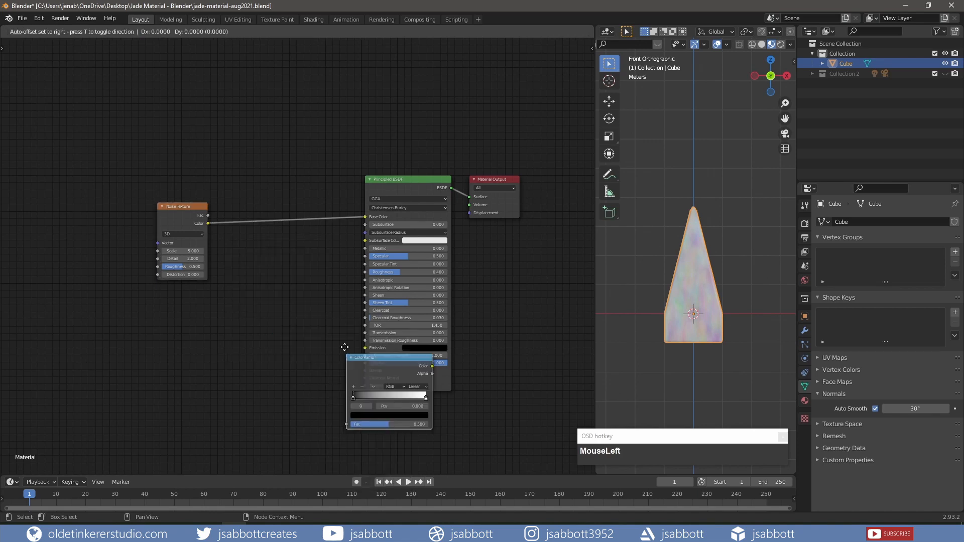
click(281, 300)
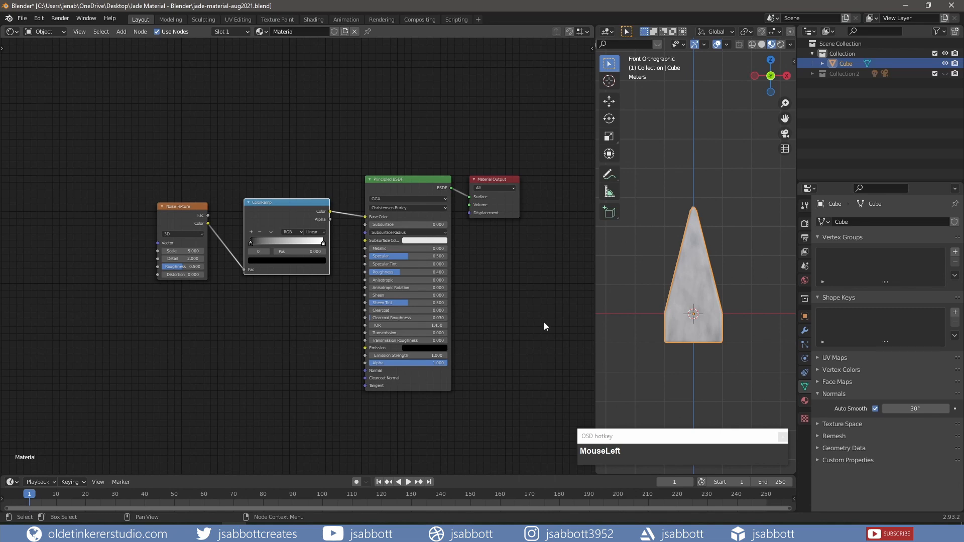
Step: Set the ColorRamp's black stop to the dark green hex colour 485e2c
scroll(627, 277, up, 4)
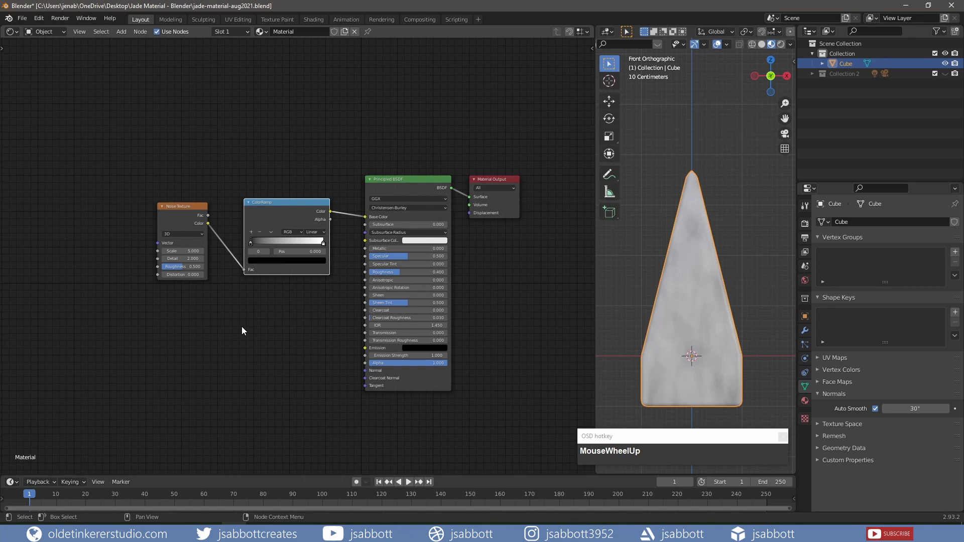
scroll(297, 256, down, 1)
click(315, 339)
click(252, 244)
click(261, 261)
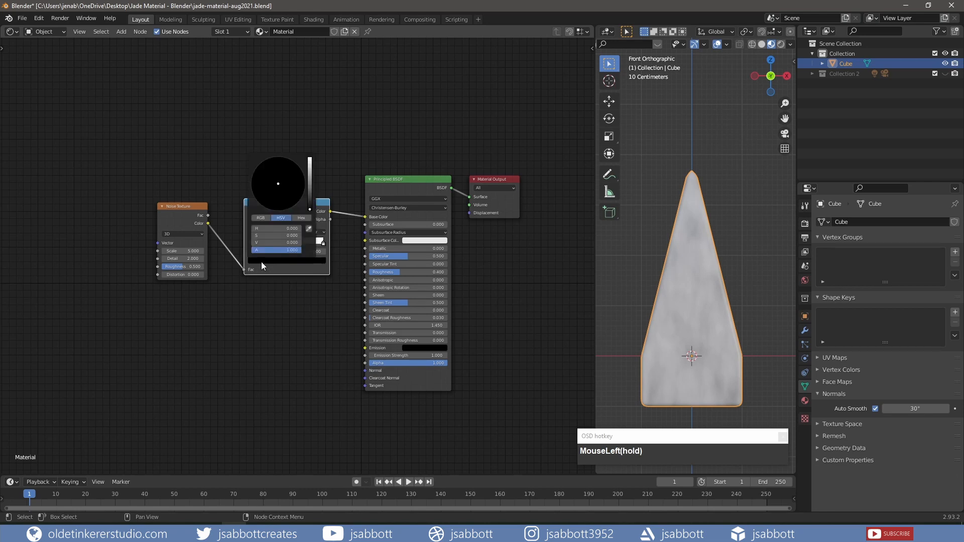
click(301, 218)
click(287, 230)
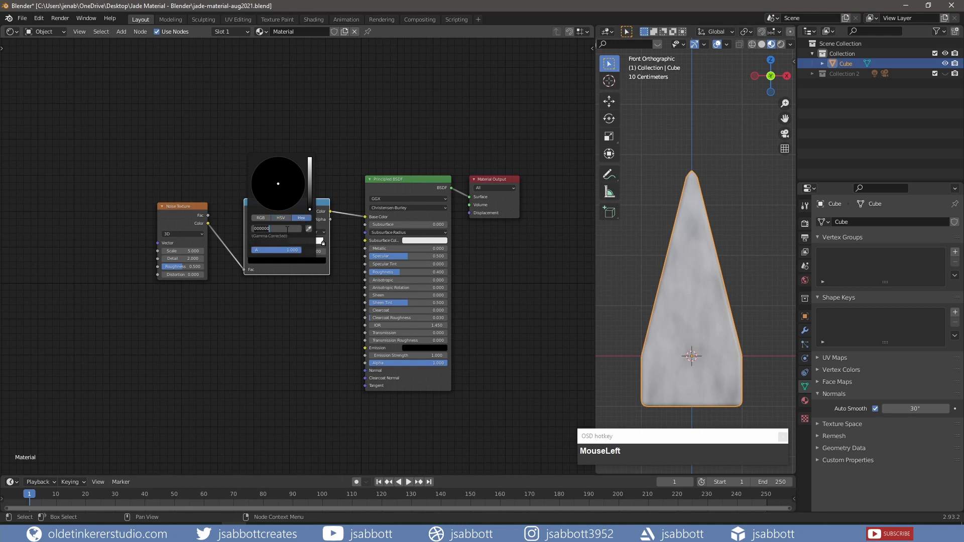
text(485e2c)
key(Return)
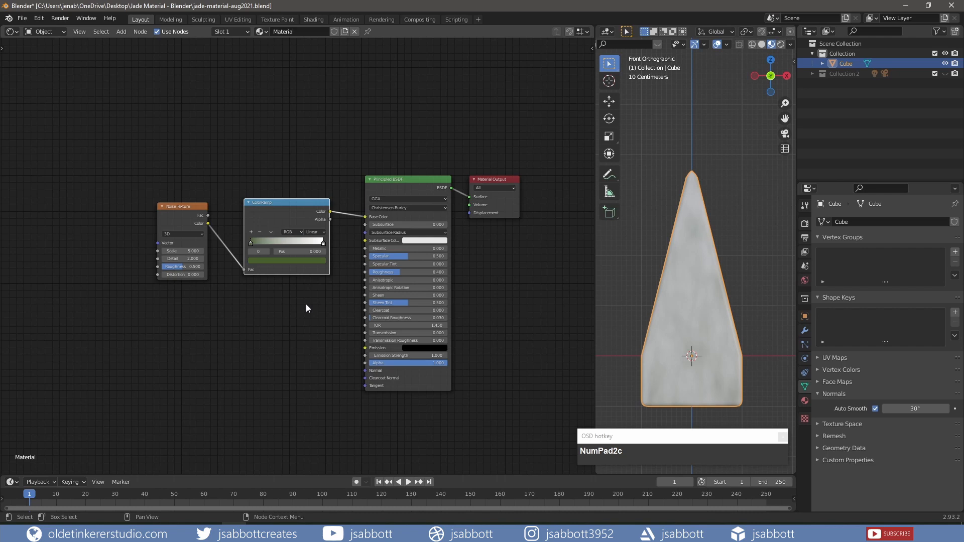
Step: Set the ColorRamp's white stop to the light green hex colour d6ffb1
click(324, 244)
click(323, 244)
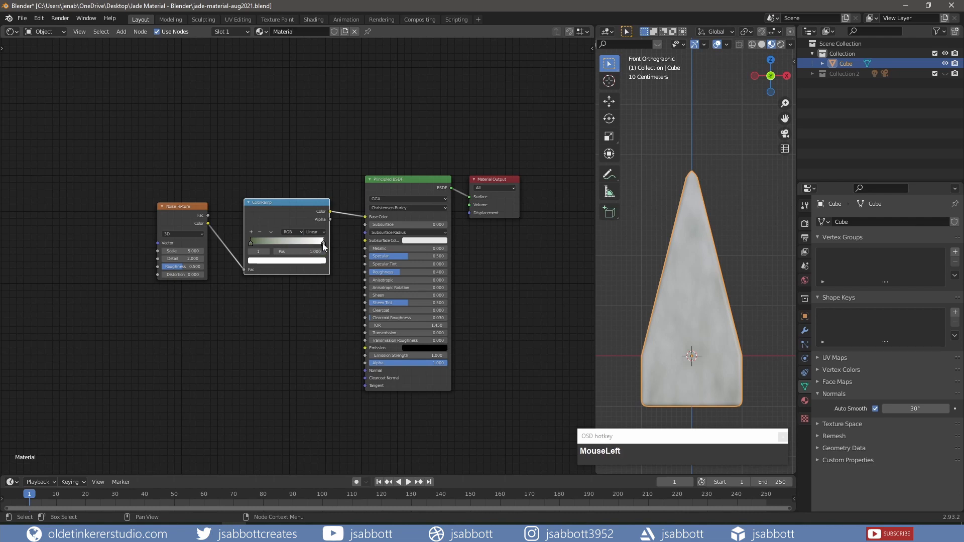
click(303, 260)
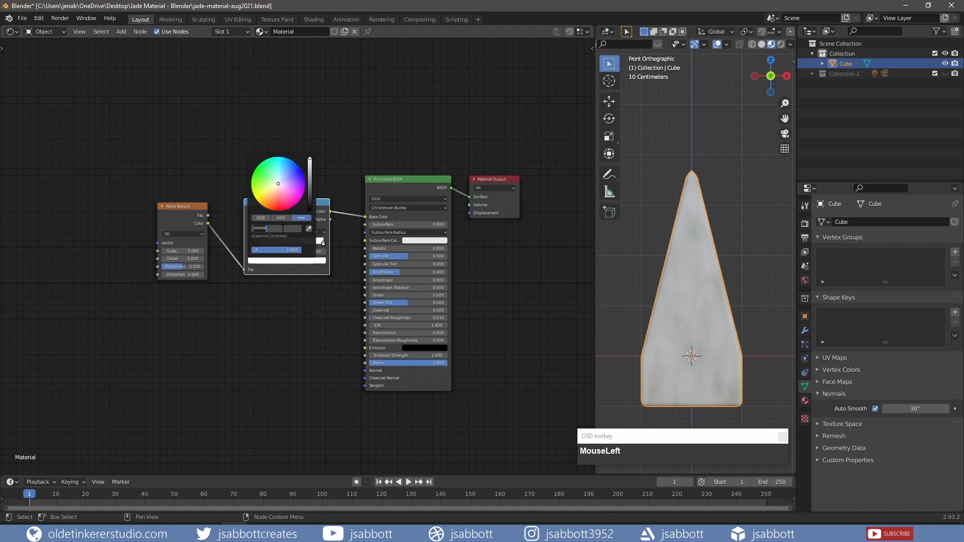
text(d6ffb1)
key(Return)
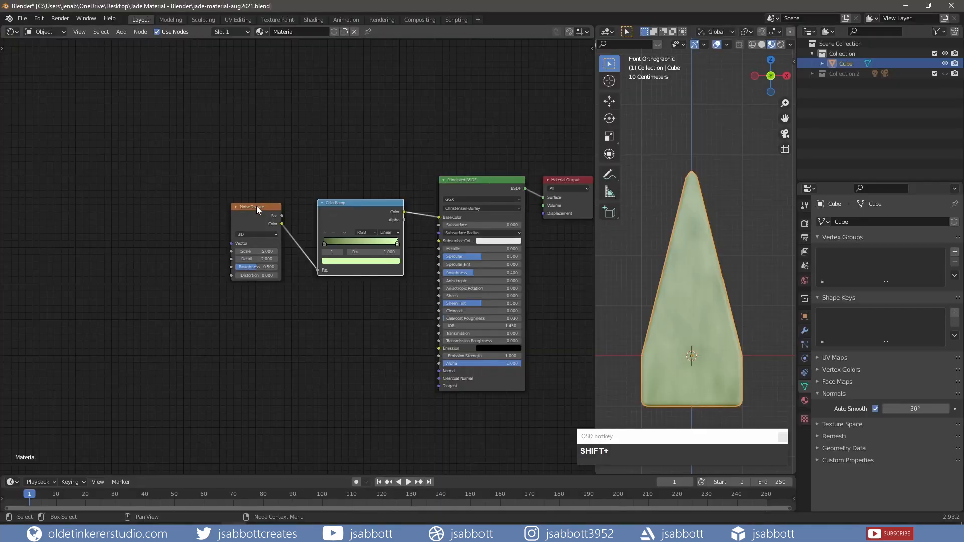
Step: Add Texture Coordinate and Mapping nodes to the Noise Texture, feeding the Mapping node from the Object output
click(257, 206)
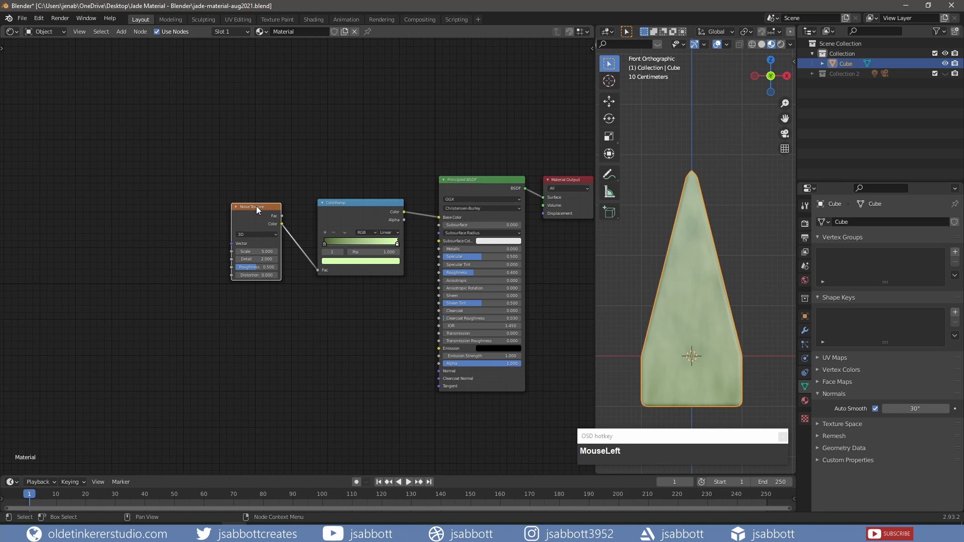
key(ctrl+t)
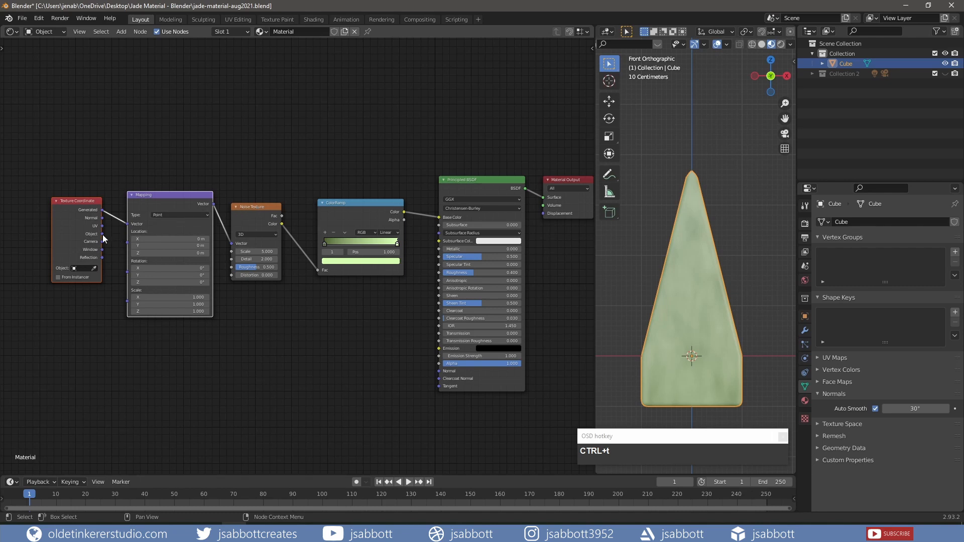
drag(102, 234, 130, 225)
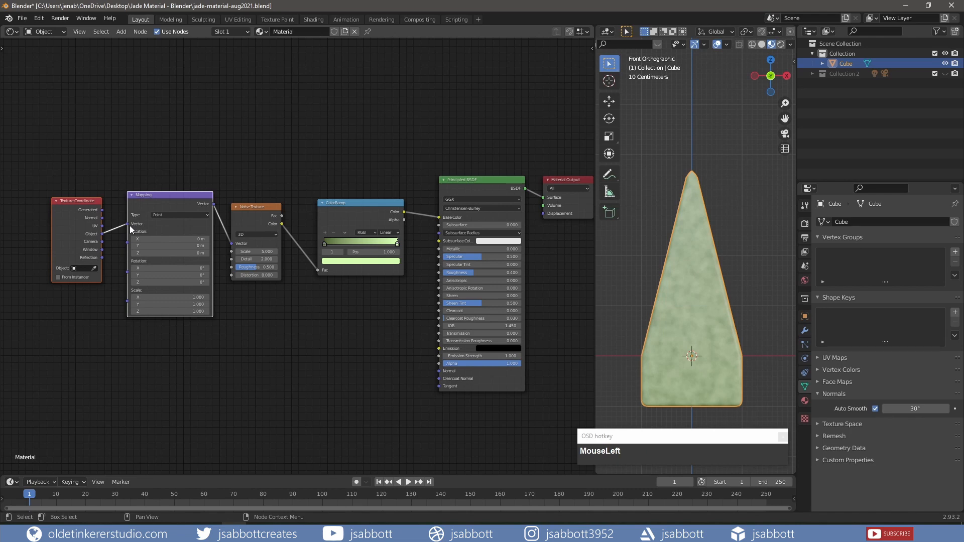
Step: Set the Mapping node's location to X -1.4 m, Y 0.4 m, Z 2 m, its X rotation to 5.2° and its Z scale to 0.6
key(KP_1)
drag(165, 239, 108, 239)
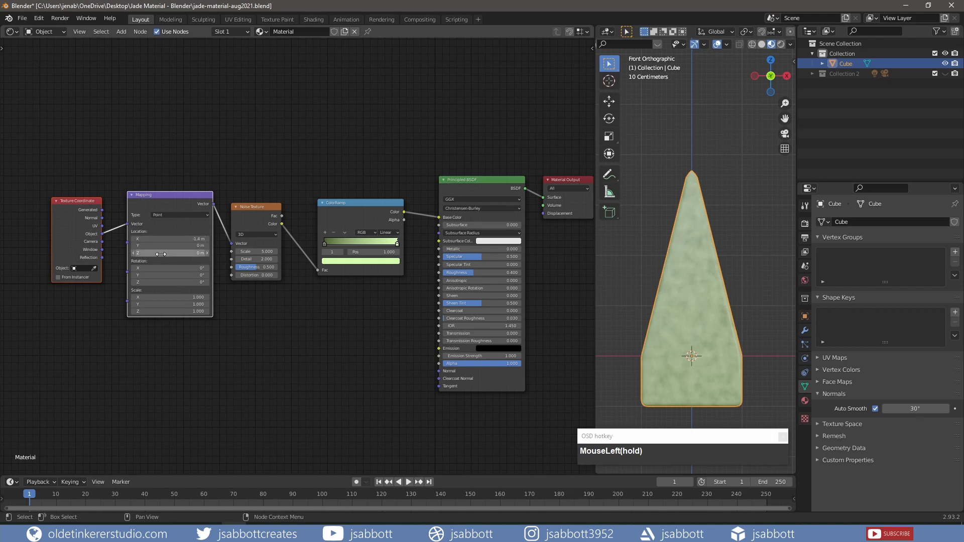
drag(161, 254, 241, 254)
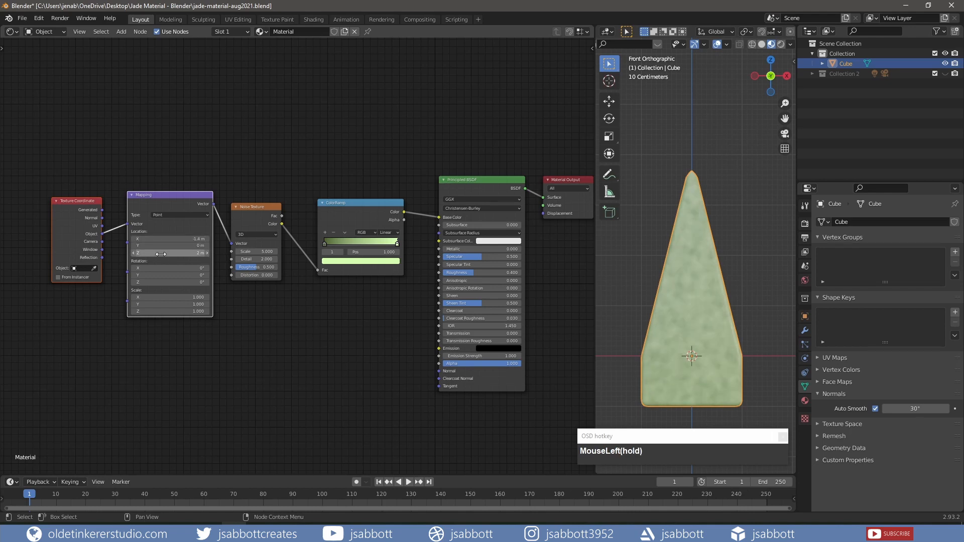
drag(161, 244, 174, 268)
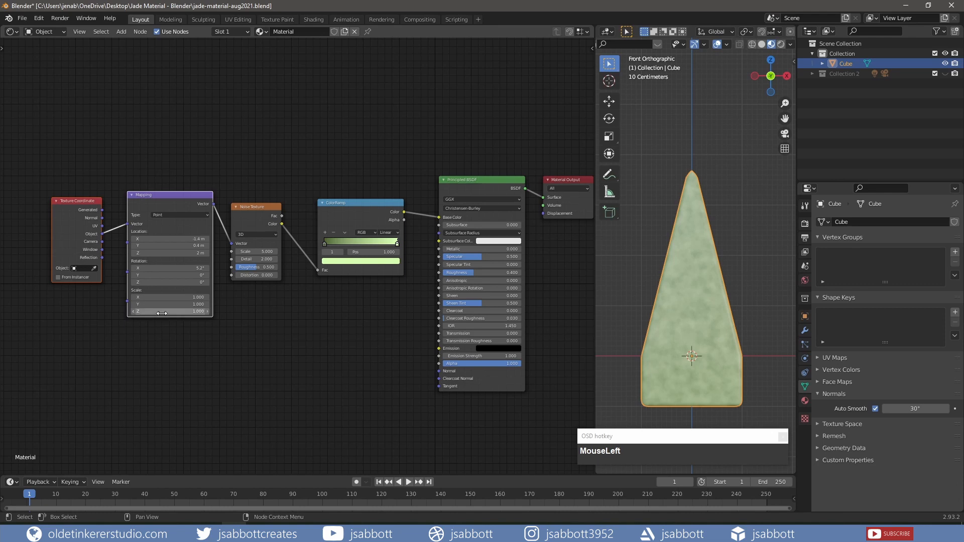
drag(171, 311, 151, 311)
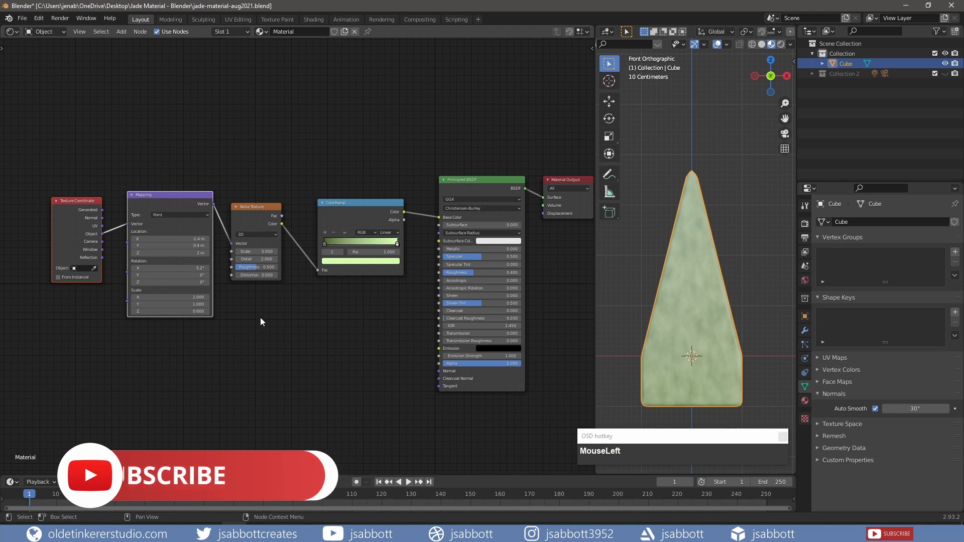
Step: Set the Noise Texture's Scale to 3, Detail to 5, Roughness to 0.392 and Distortion to 0.7
click(257, 251)
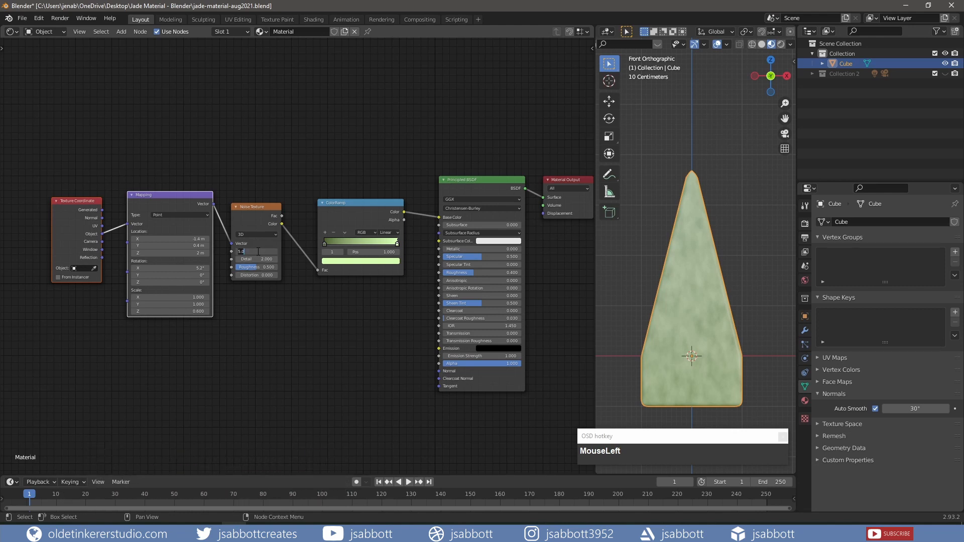
text(3)
key(Return)
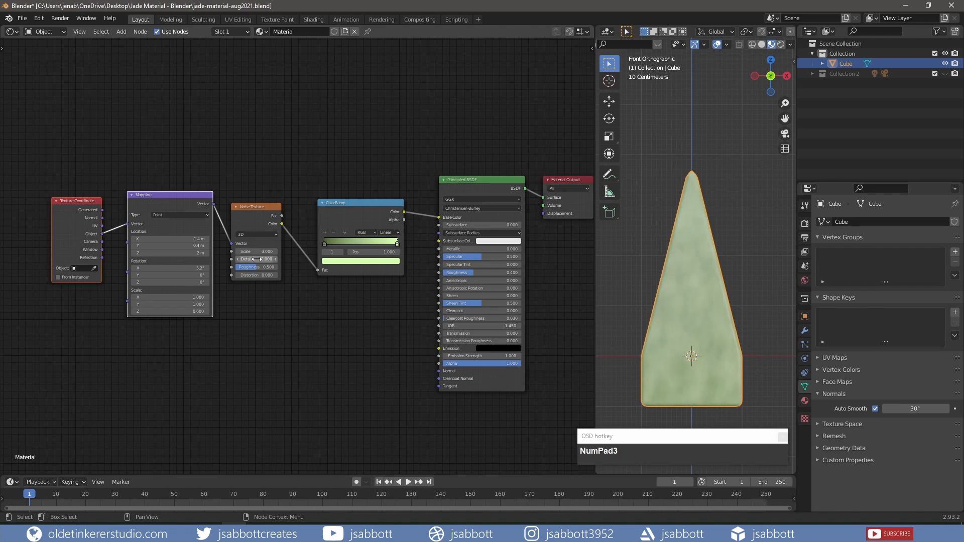
click(257, 259)
text(5)
key(Return)
mouse_move(257, 267)
mouse_down()
mouse_move(271, 267)
mouse_move(252, 267)
mouse_move(266, 275)
mouse_up()
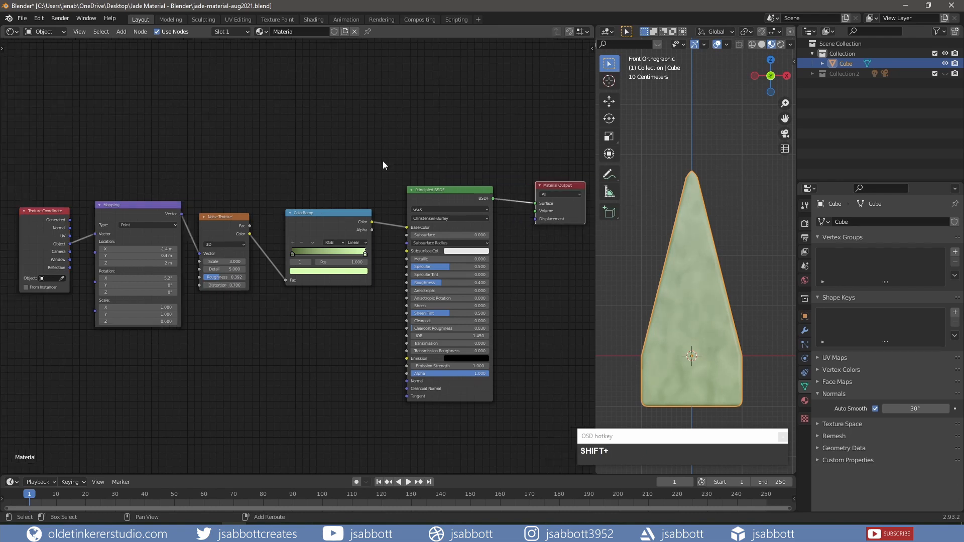
Step: Add a Glass BSDF node above the Principled BSDF and move the Material Output farther from the shaders
key(shift+a)
click(440, 196)
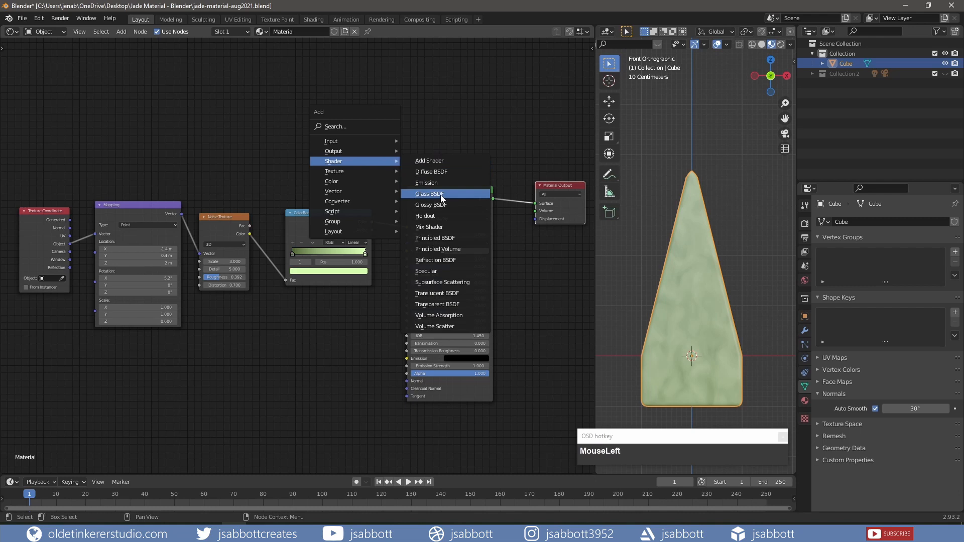
click(490, 133)
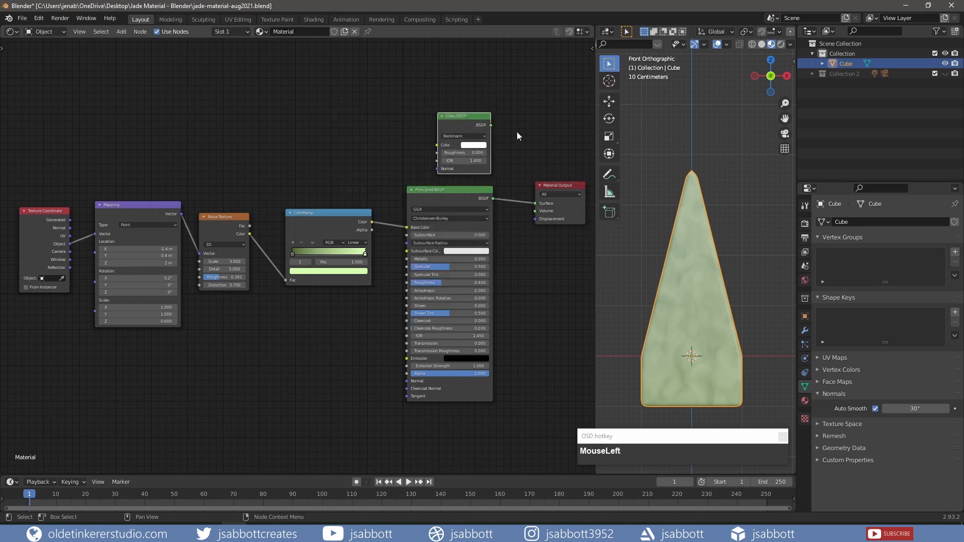
drag(548, 183, 583, 182)
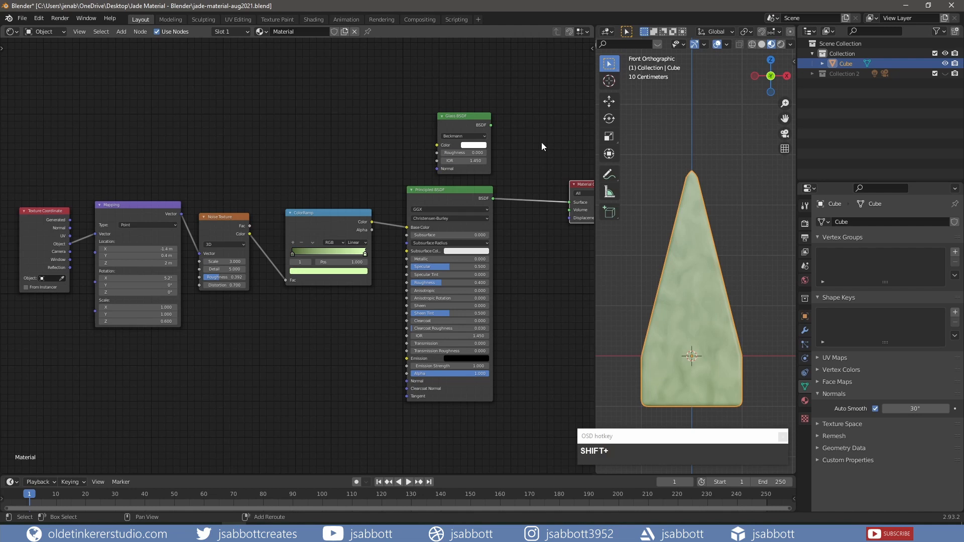
Step: Insert a Mix Shader between the Principled BSDF and Material Output, and connect the Glass BSDF to its second shader input
shift+middle_drag(541, 143, 511, 141)
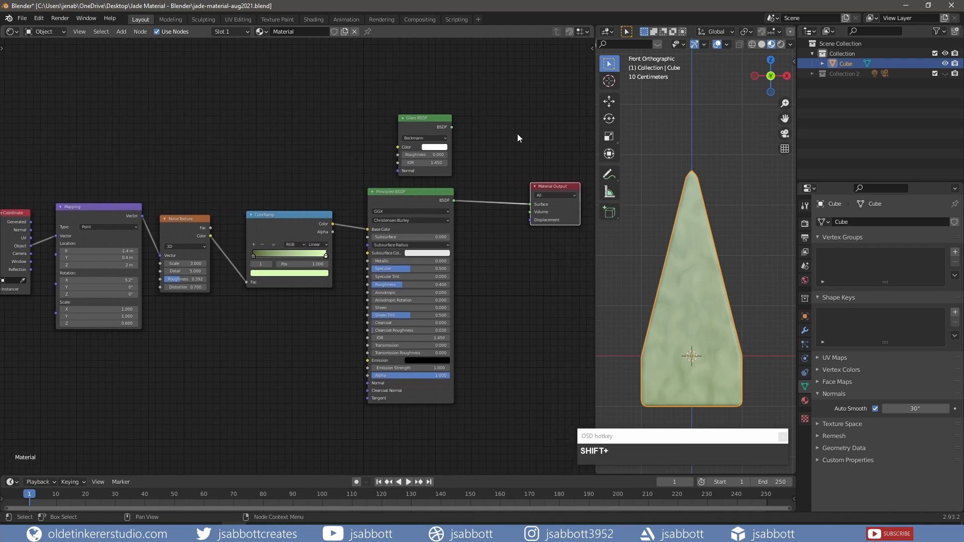
key(shift+a)
mouse_move(518, 135)
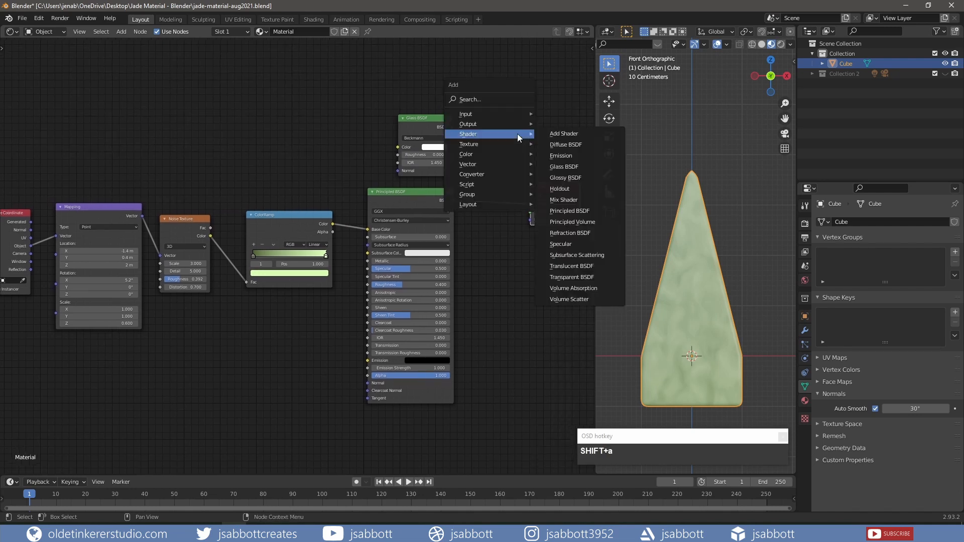
click(578, 201)
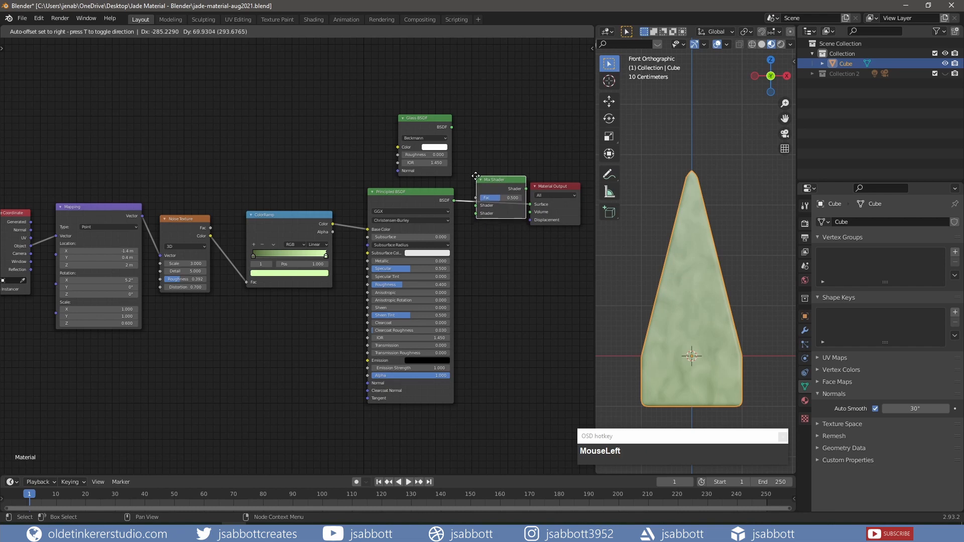
click(476, 176)
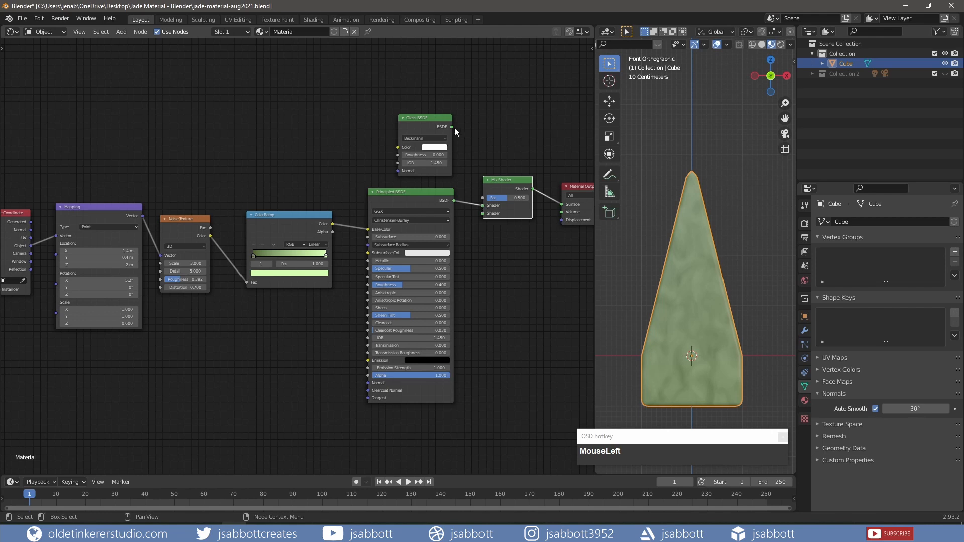
drag(452, 127, 467, 201)
drag(481, 215, 480, 214)
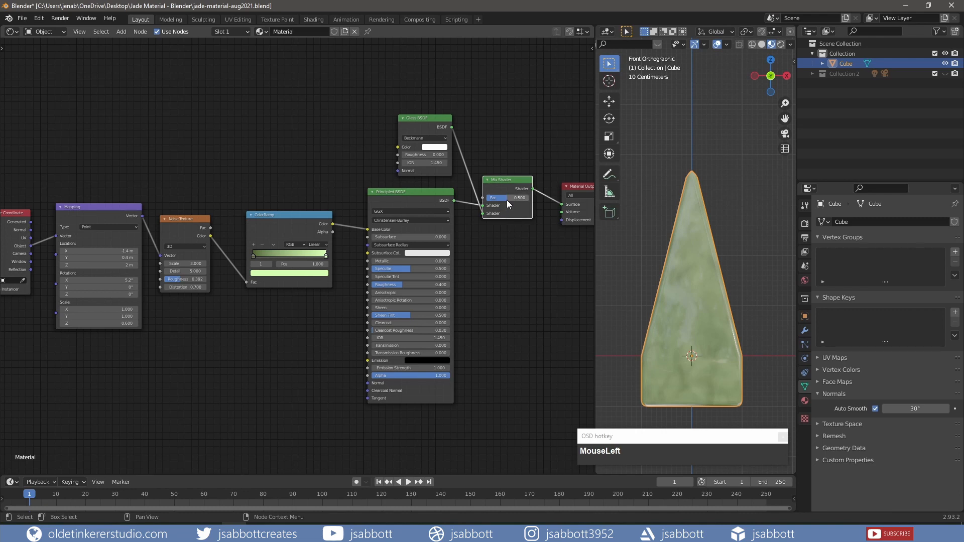
Step: Set the Mix Shader's Fac to 0.442, check the mesh from another angle and maximize the node editor
drag(507, 200, 529, 200)
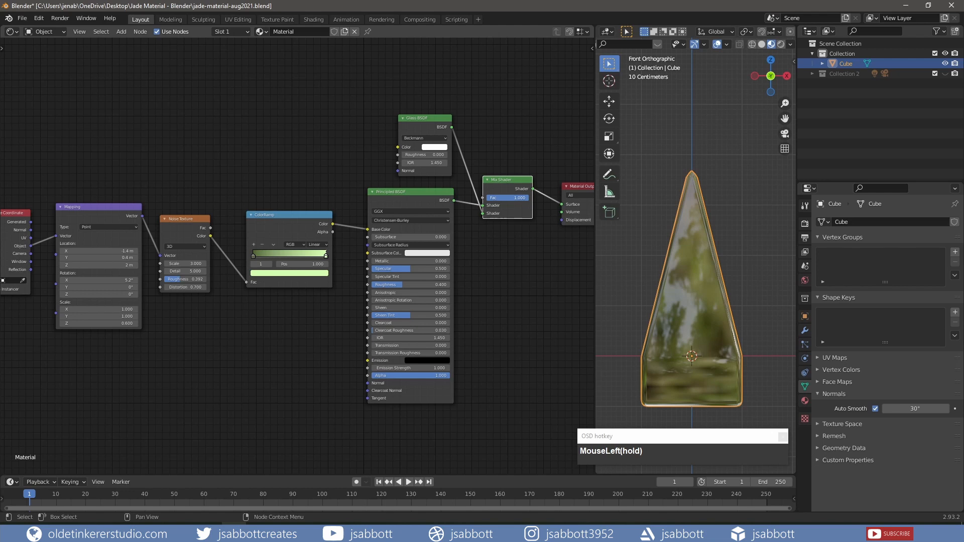
drag(529, 199, 503, 200)
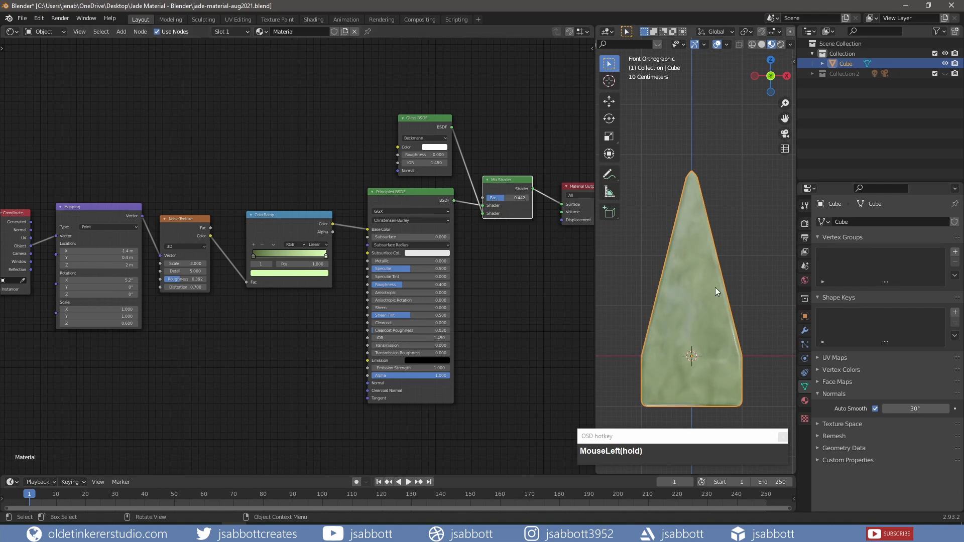
middle_drag(713, 288, 691, 253)
key(ctrl+space)
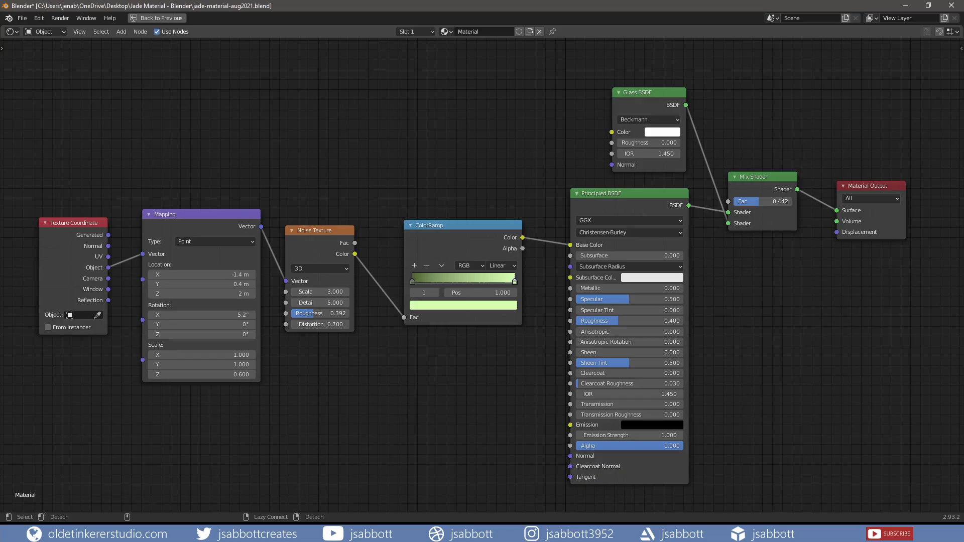